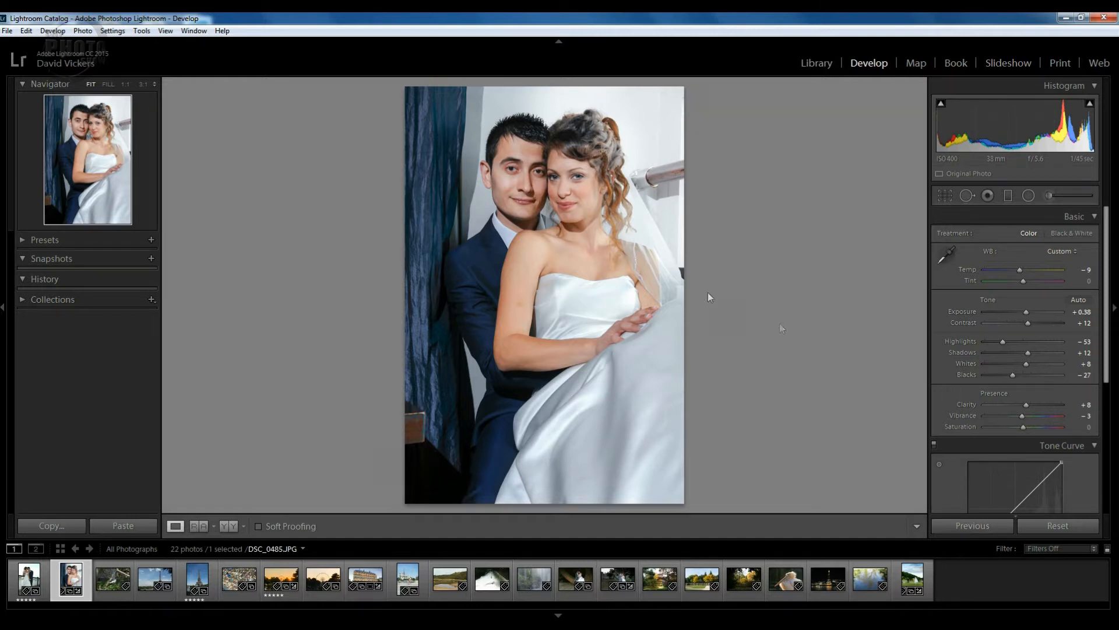
- Hide the side area with Navigator and Presets, and expand the Split Toning settings
left_click(3, 309)
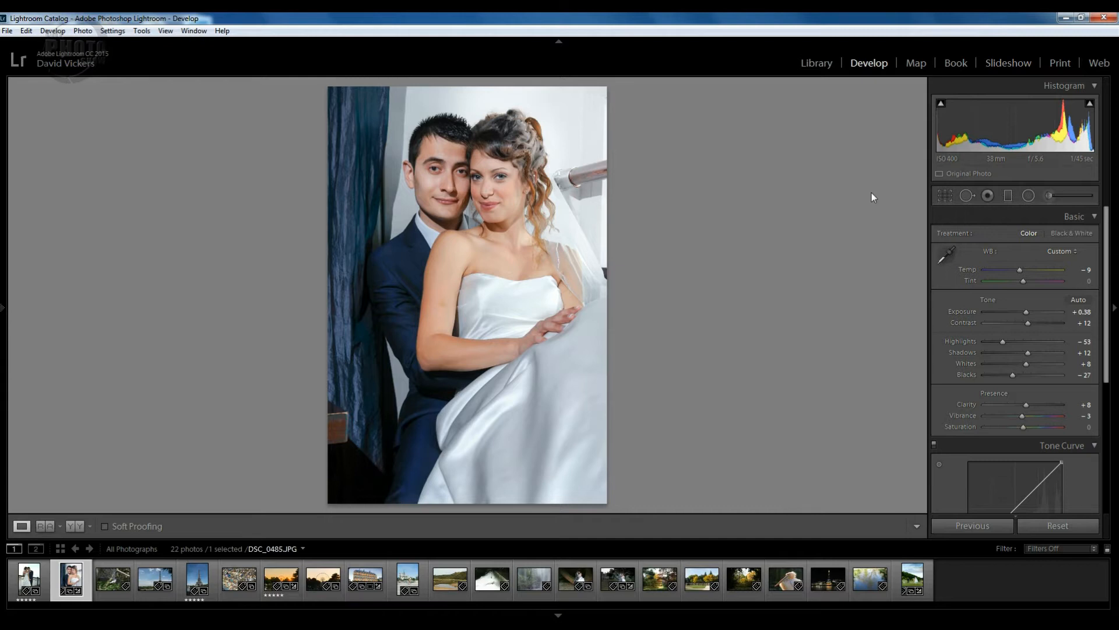
left_click_drag(1107, 266, 1111, 400)
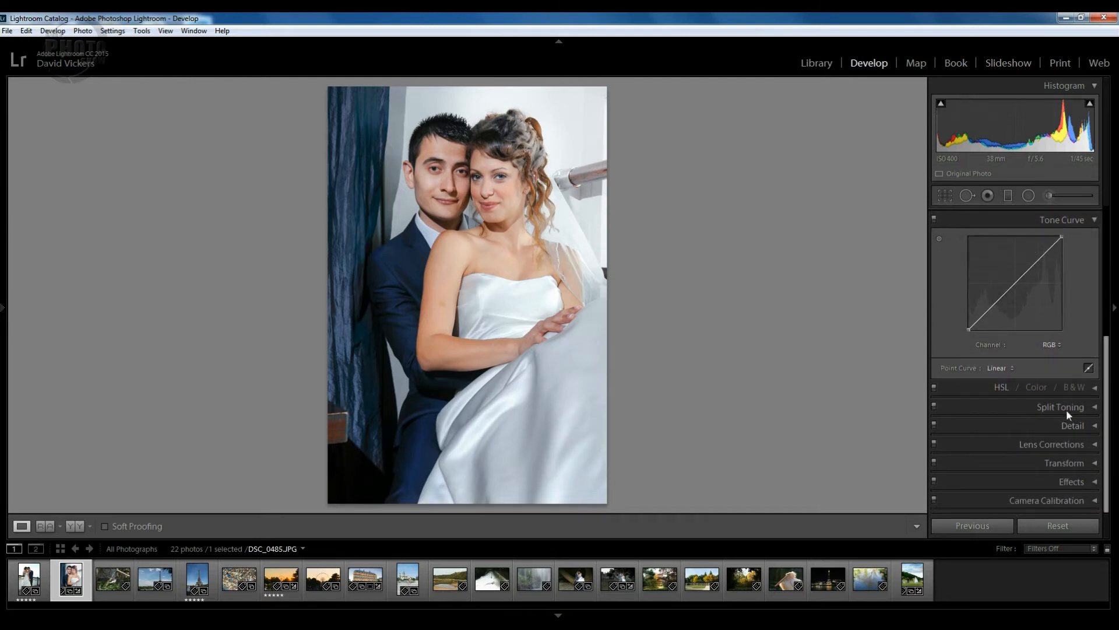
left_click(1097, 406)
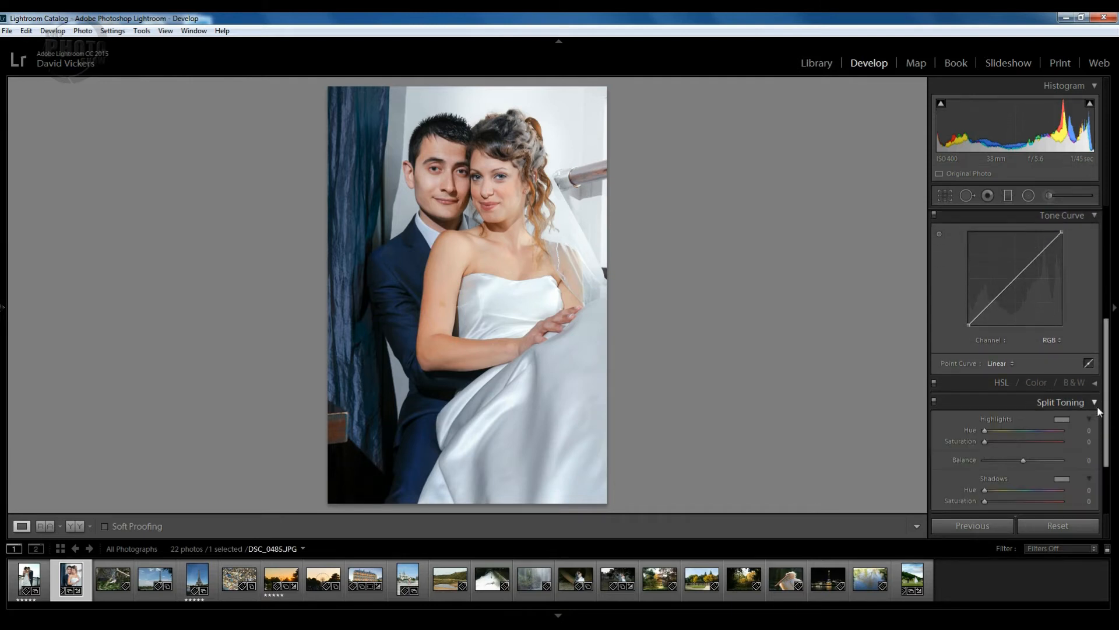
left_click_drag(1110, 375, 1109, 427)
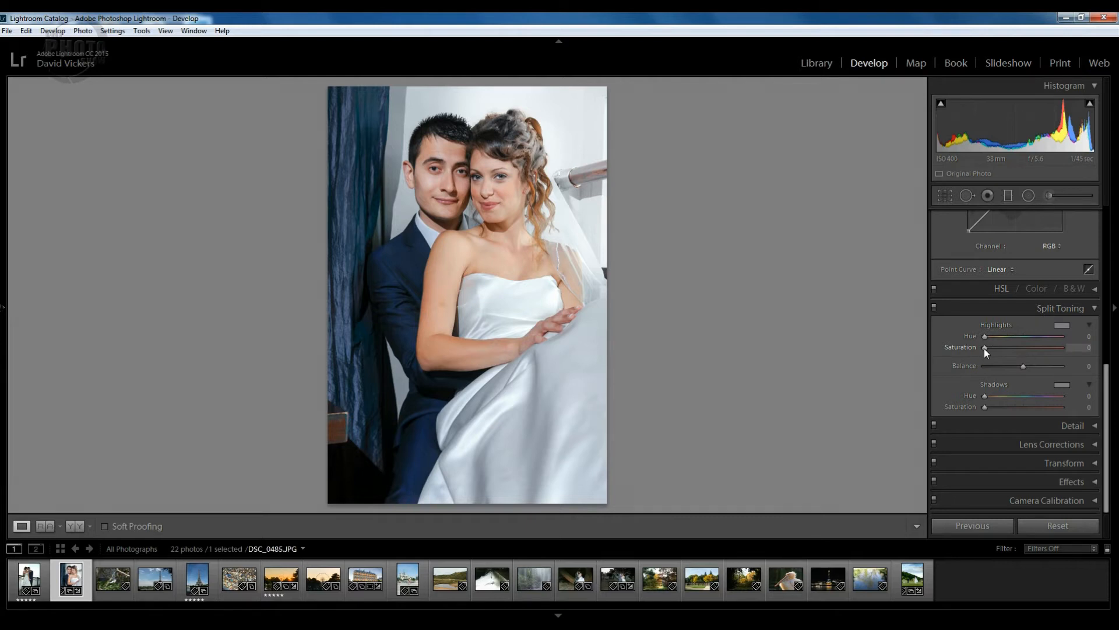
- Try a split-toning tint on the highlights with saturation 36 and hue 57
left_click_drag(987, 348, 1012, 350)
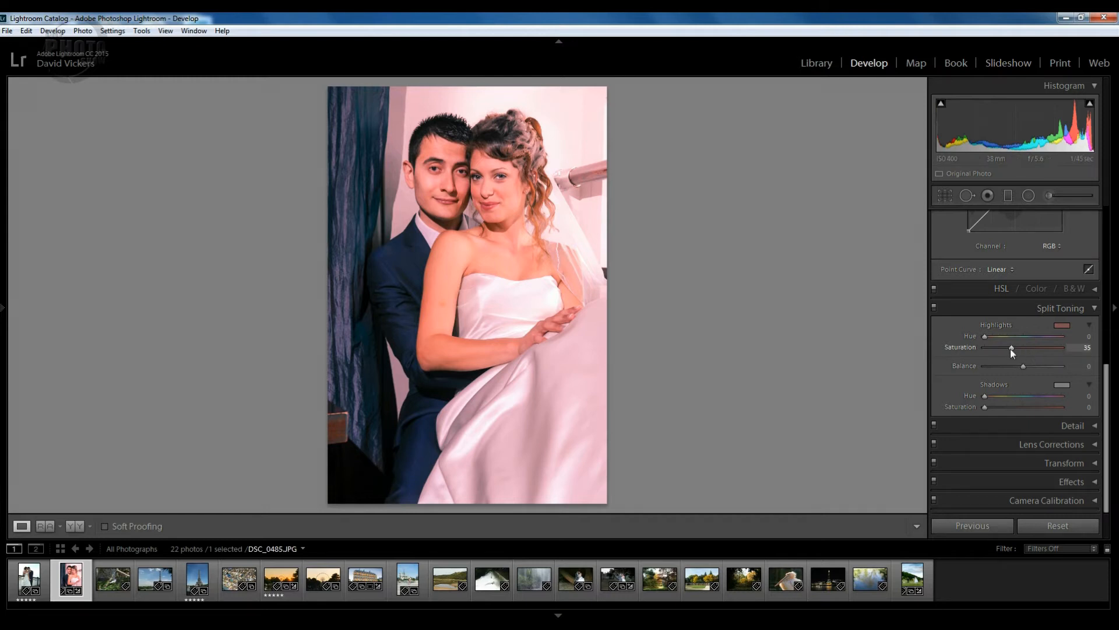
left_click_drag(1011, 348, 967, 347)
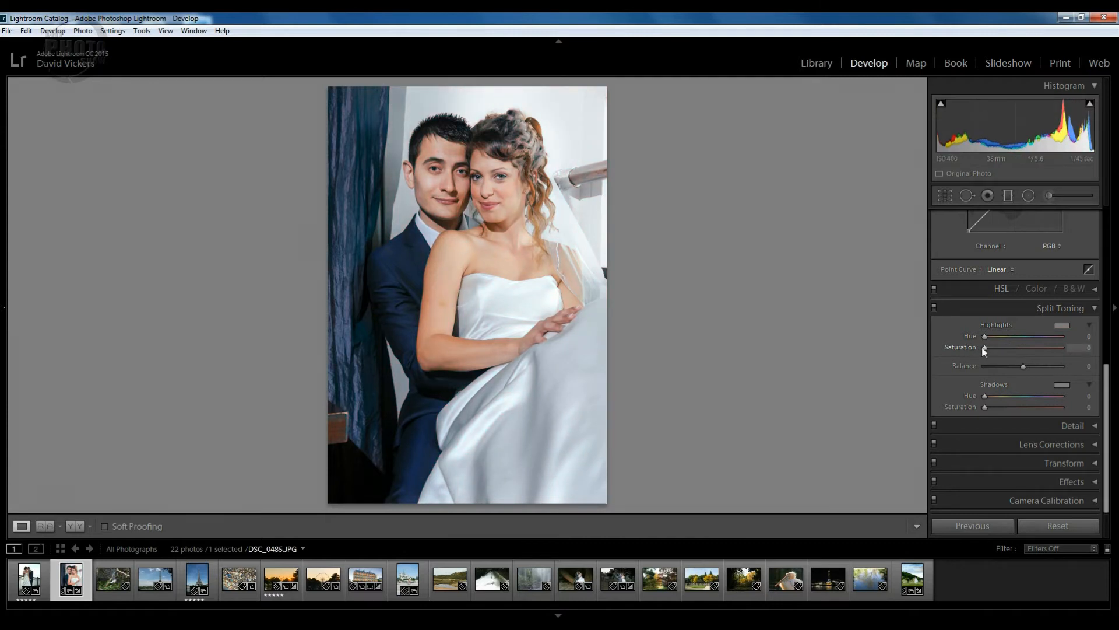
left_click_drag(985, 348, 1013, 349)
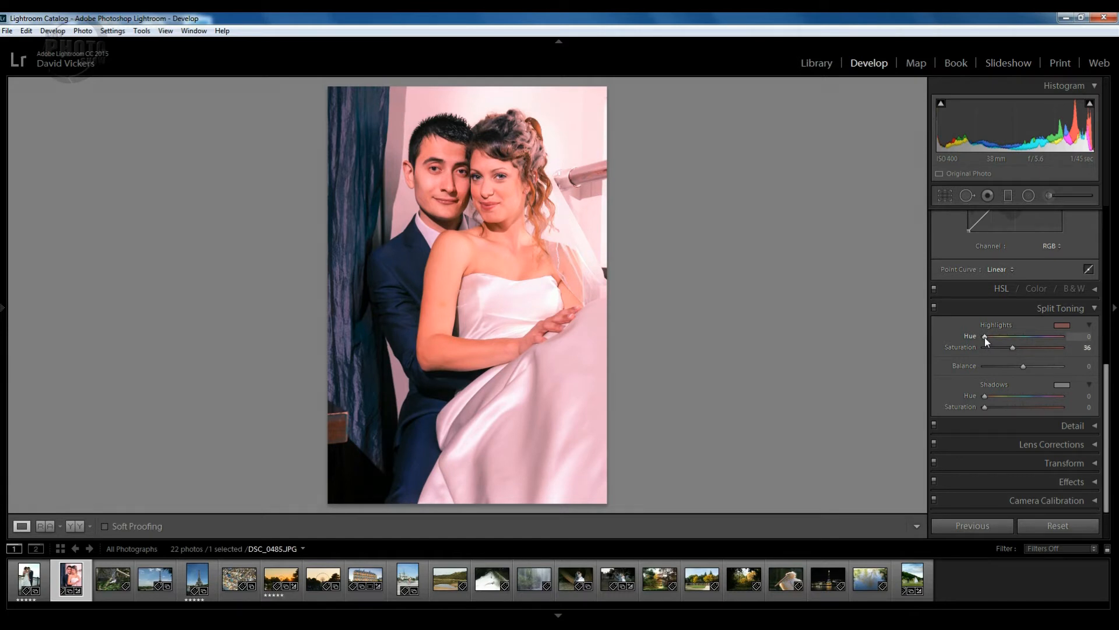
mouse_move(986, 337)
left_mouse_down()
mouse_move(1042, 340)
mouse_move(997, 340)
left_mouse_up()
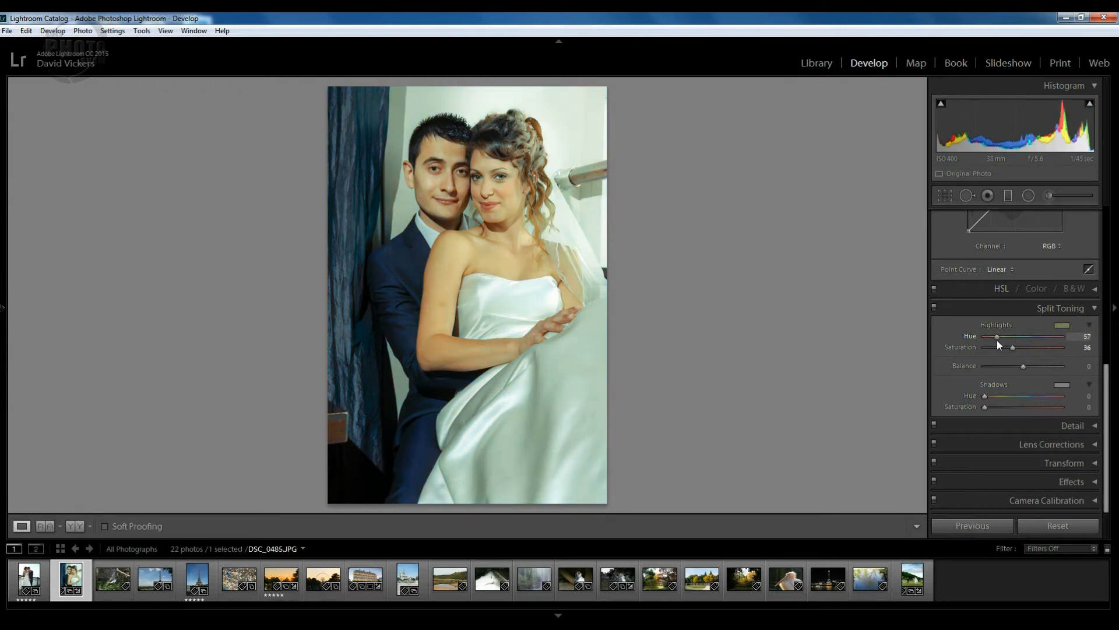
- Pick a yellow highlight tint with hue 62, set its saturation to 50, and compare the photo with split toning off and on
left_click(1060, 325)
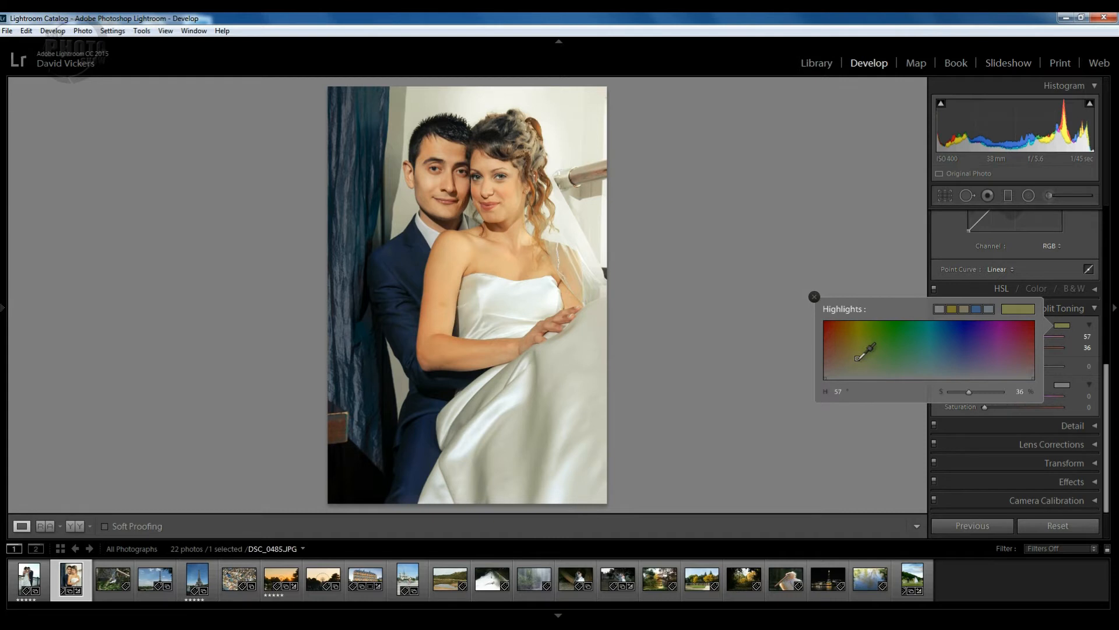
mouse_move(857, 359)
left_mouse_down()
mouse_move(993, 363)
mouse_move(860, 362)
left_mouse_up()
left_click(814, 297)
left_click_drag(1006, 348, 1004, 348)
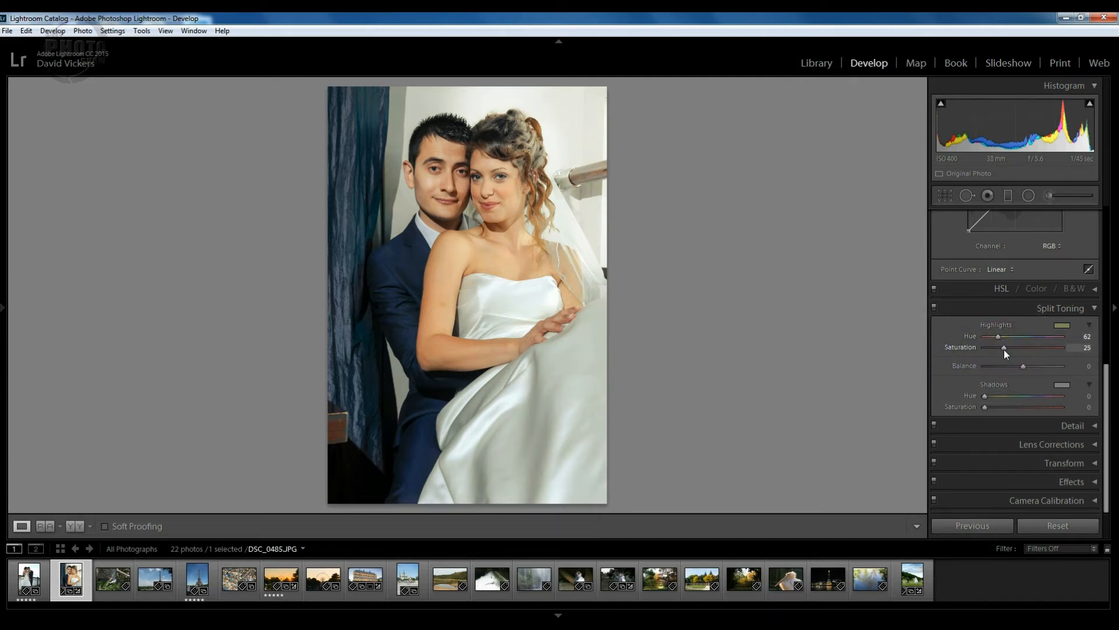
mouse_move(1009, 350)
left_mouse_down()
mouse_move(1028, 352)
mouse_move(987, 351)
mouse_move(1024, 356)
left_mouse_up()
left_click(933, 307)
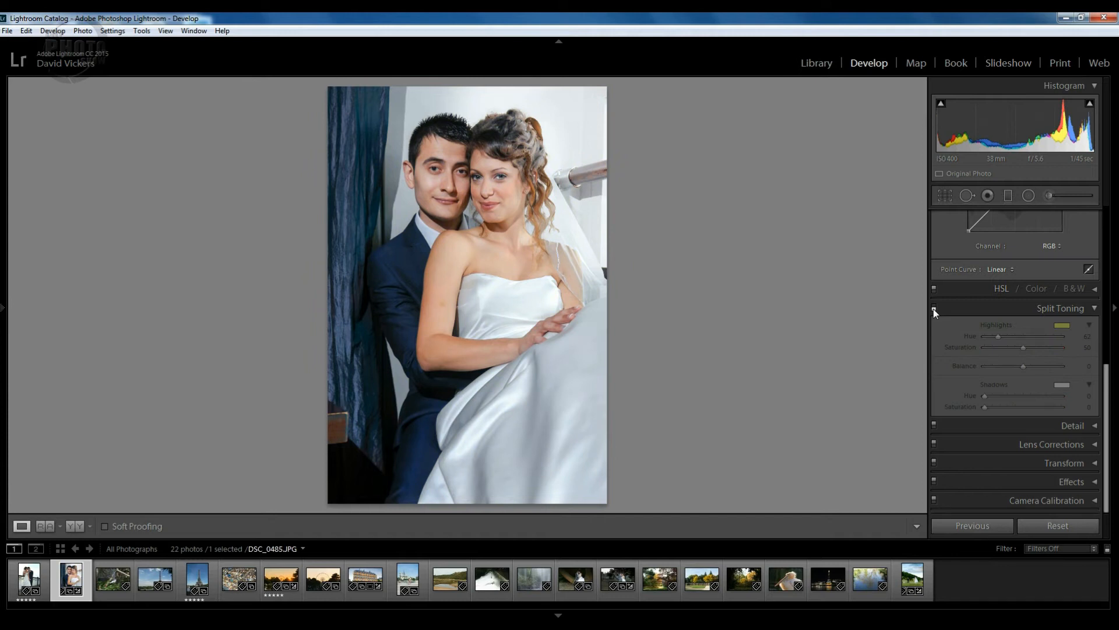
left_click(933, 308)
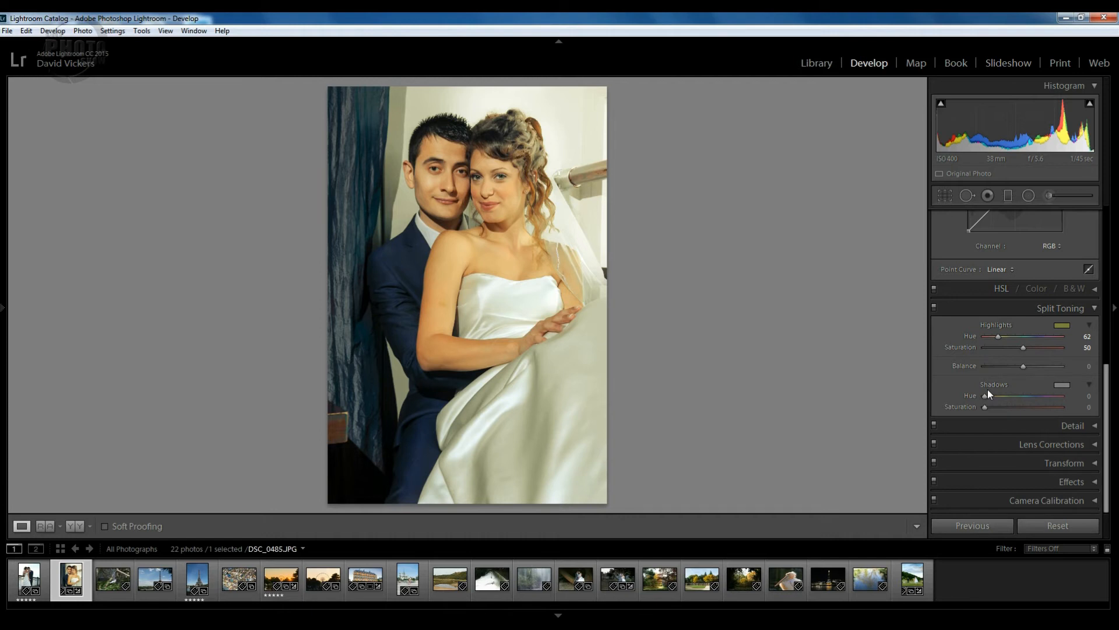
- Pick a blue split-toning colour for the shadows with hue 235 and saturation 50
left_click(1062, 384)
mouse_move(965, 408)
left_mouse_down()
mouse_move(937, 410)
mouse_move(960, 409)
left_mouse_up()
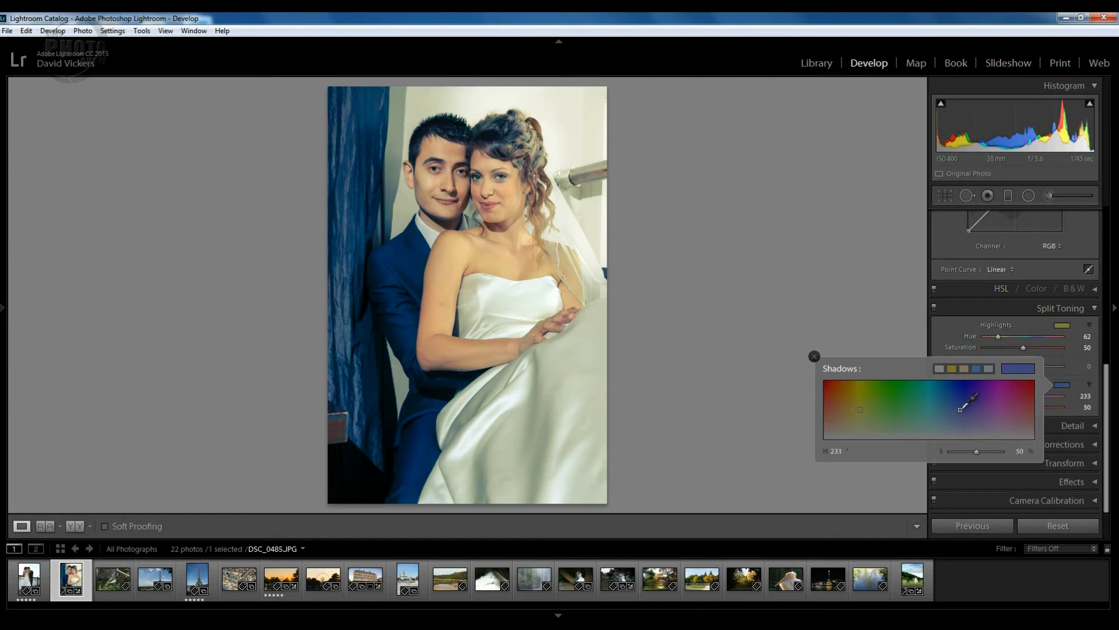
left_click_drag(961, 409, 962, 410)
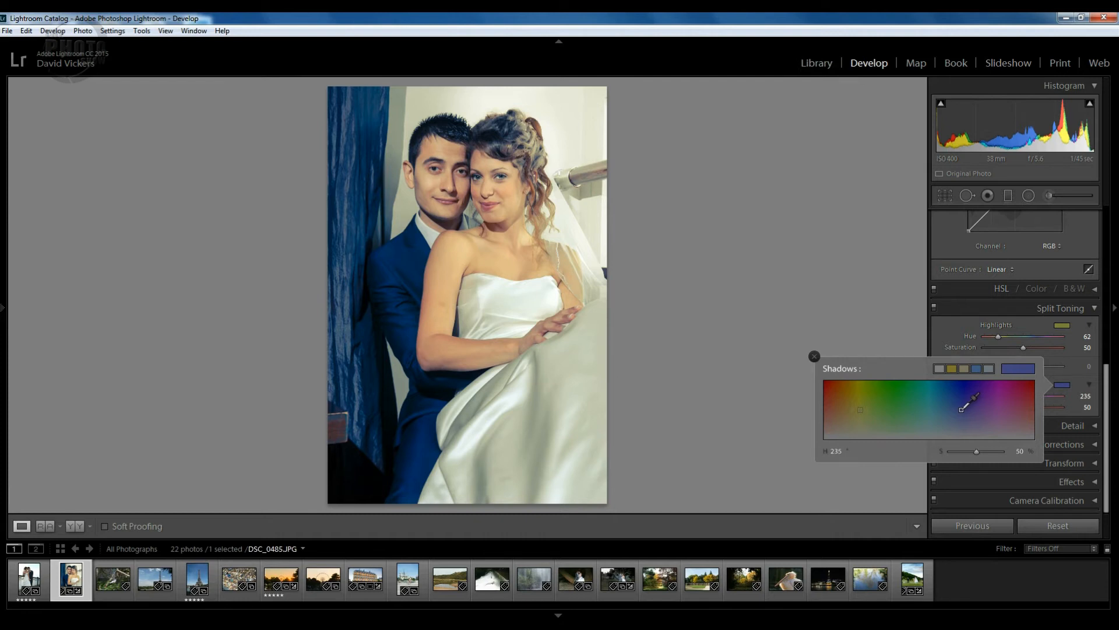
left_click(814, 356)
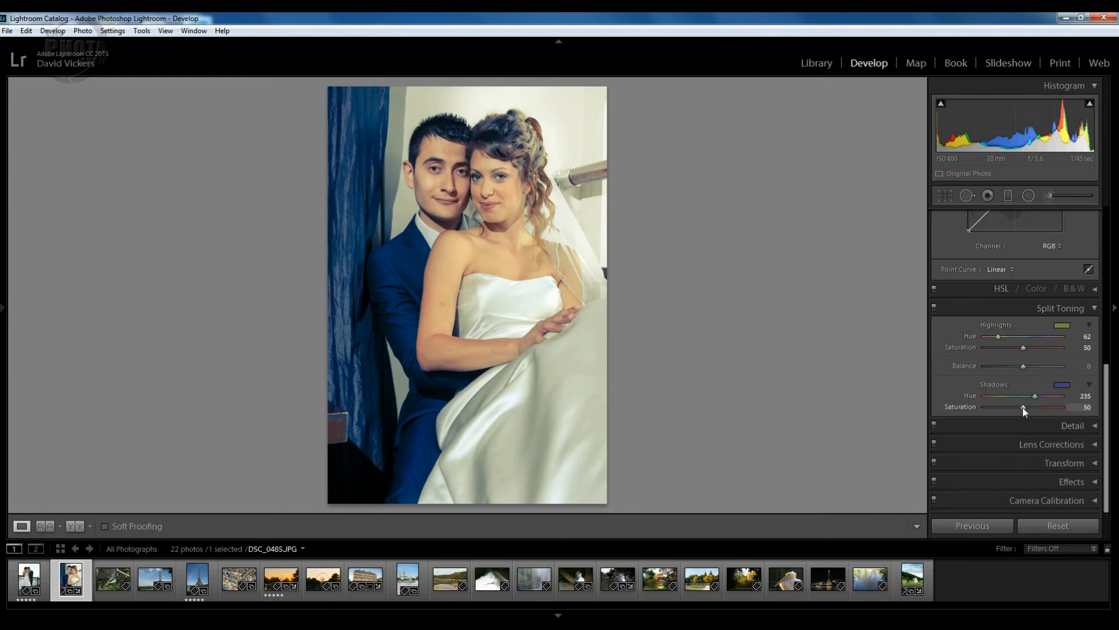
- Raise the shadows saturation to 58 and the highlights saturation to 63, and compare the photo with split toning off and on
mouse_move(1027, 407)
left_mouse_down()
mouse_move(1050, 408)
mouse_move(999, 410)
mouse_move(1029, 411)
left_mouse_up()
left_click_drag(1023, 347, 1033, 347)
left_click(934, 307)
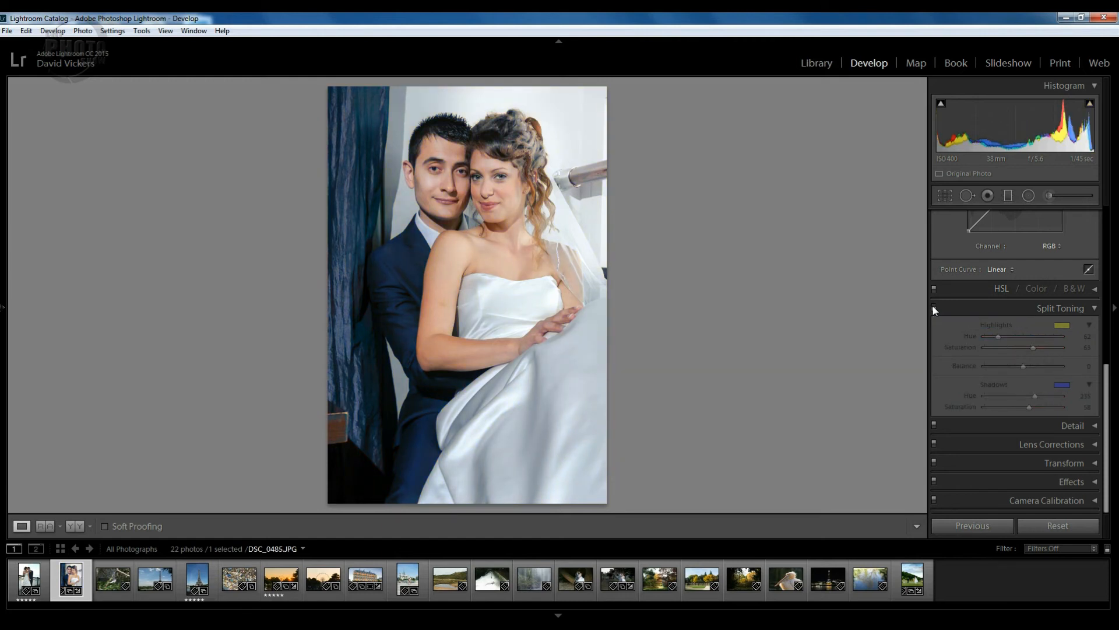
left_click(934, 307)
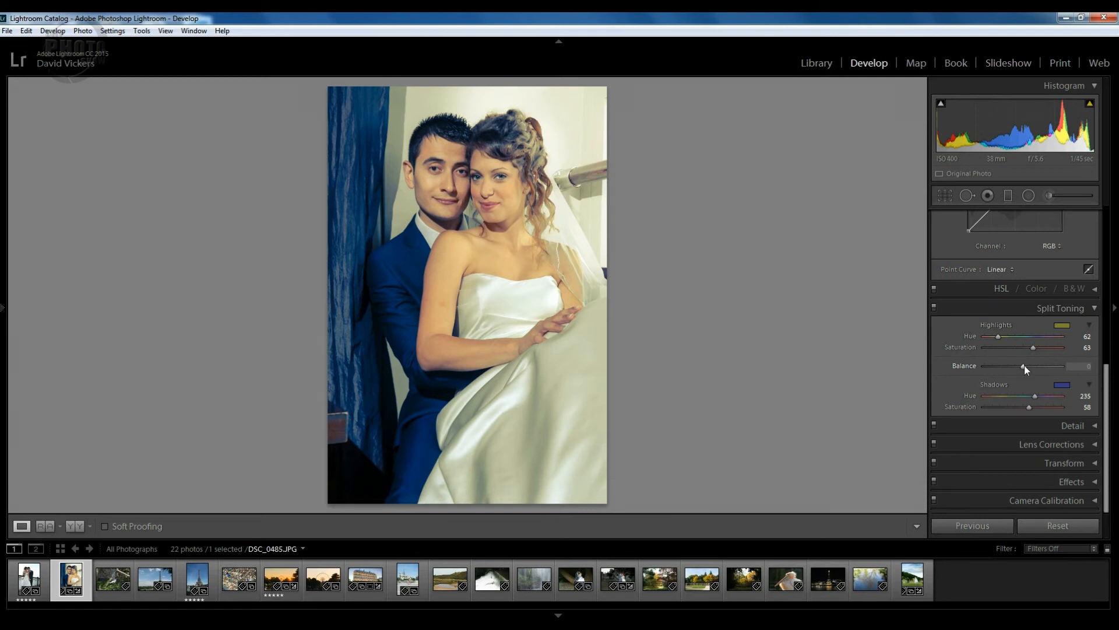
- Shift the split-toning balance to -23 in favour of the shadows, and compare the photo with the effect off and on
mouse_move(1024, 367)
left_mouse_down()
mouse_move(1040, 369)
mouse_move(1011, 375)
left_mouse_up()
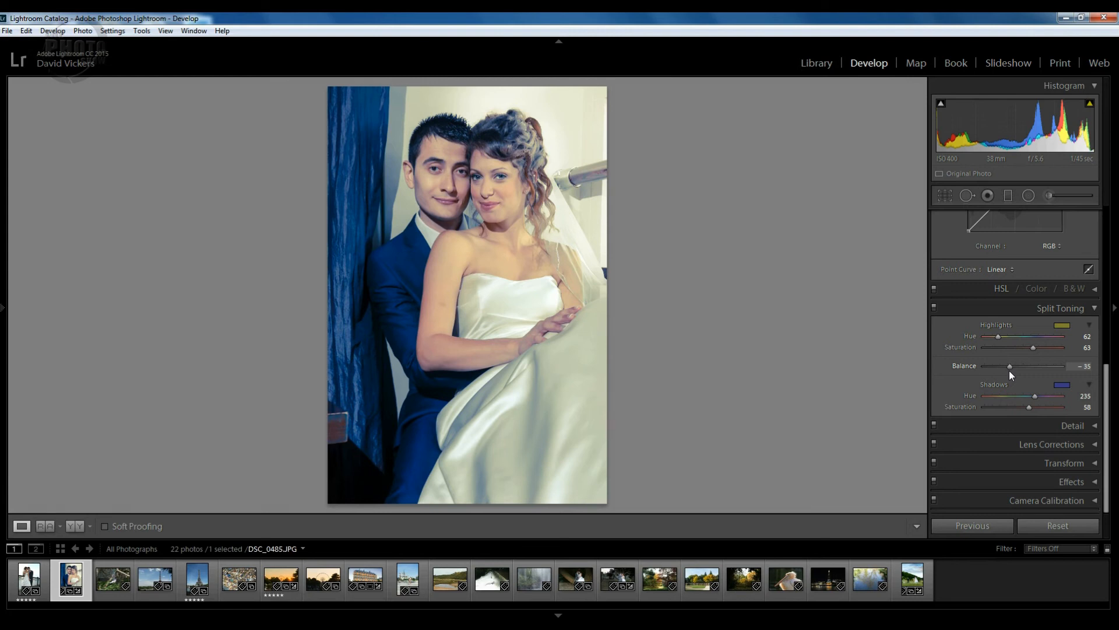
left_click_drag(1010, 371, 1013, 372)
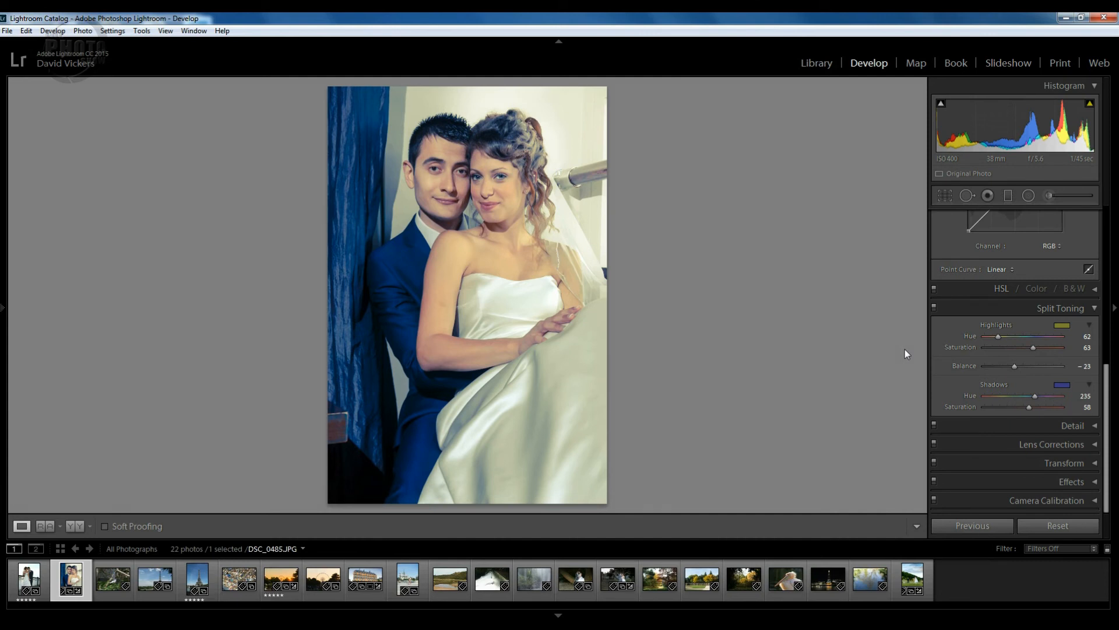
left_click(934, 308)
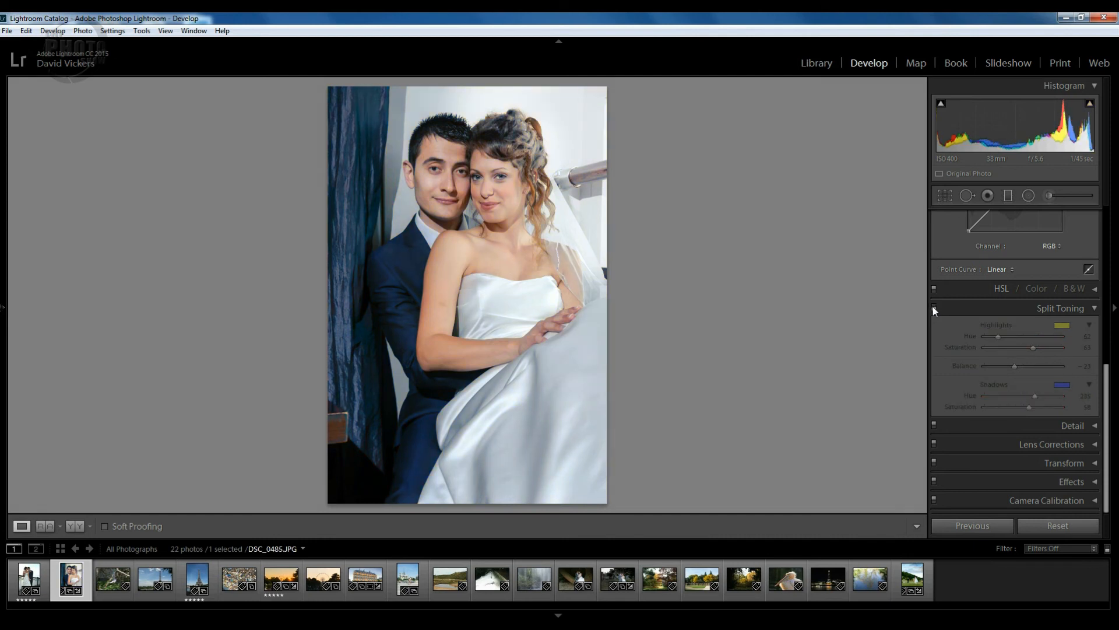
left_click(934, 308)
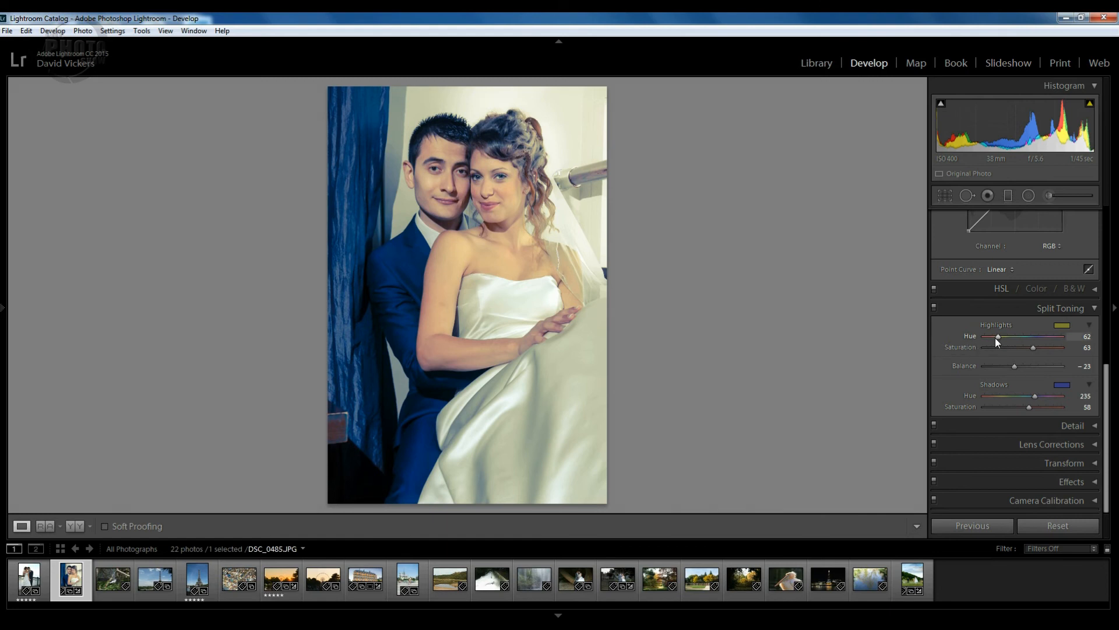
- Refine the highlights hue to 65 and the shadows hue to 226, and compare the photo with split toning off and on
mouse_move(998, 337)
left_mouse_down()
mouse_move(1041, 344)
mouse_move(989, 342)
mouse_move(1001, 344)
left_mouse_up()
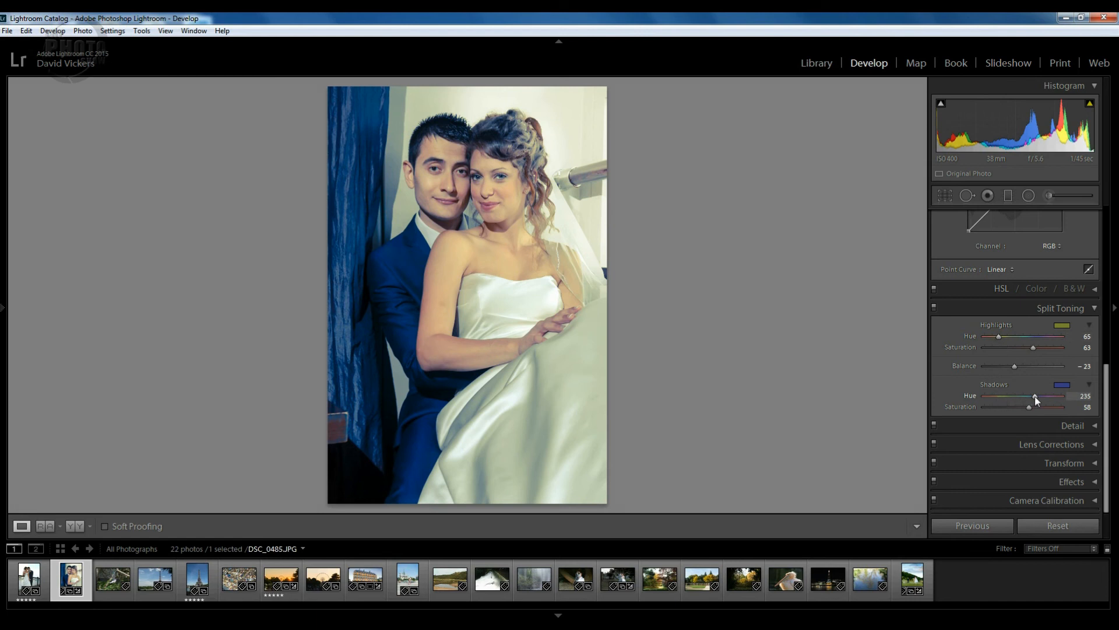
mouse_move(1035, 396)
left_mouse_down()
mouse_move(1005, 397)
mouse_move(1034, 400)
left_mouse_up()
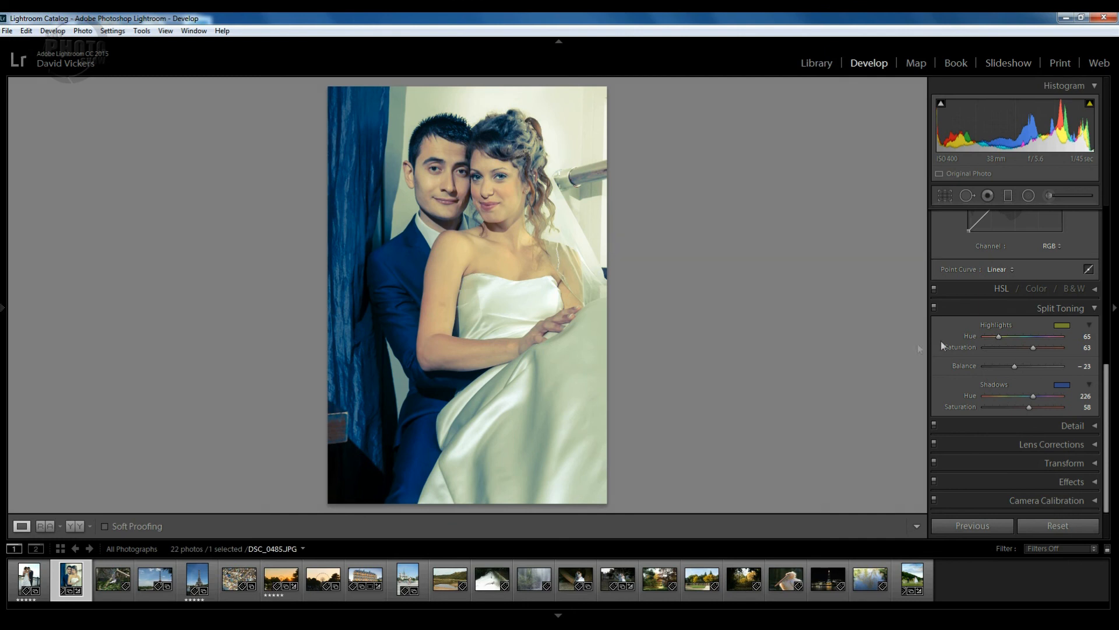
left_click(933, 306)
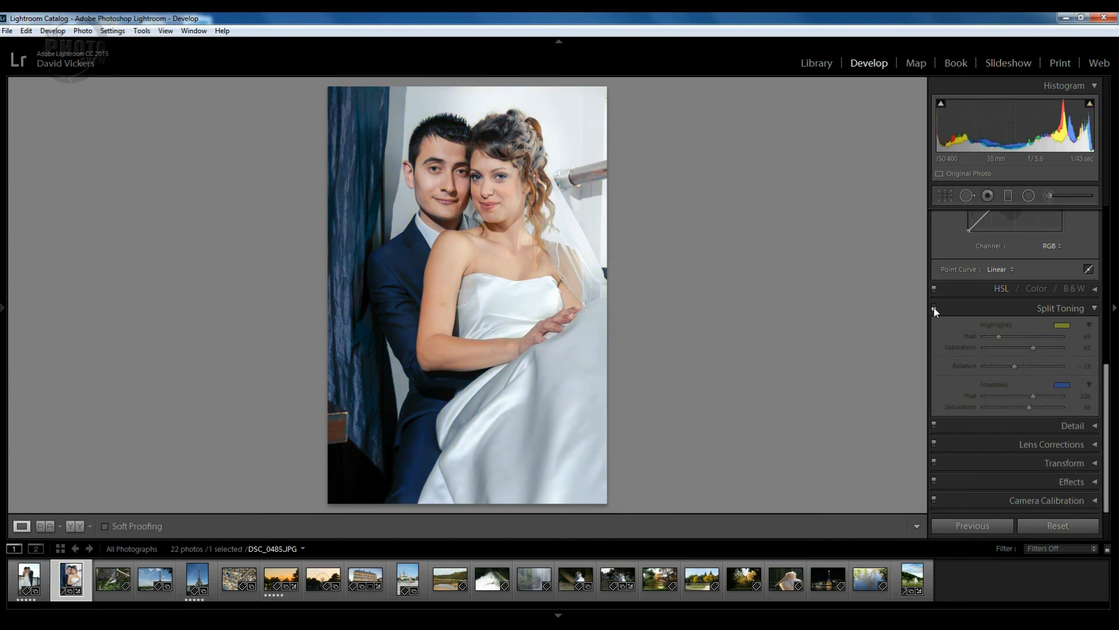
left_click(934, 307)
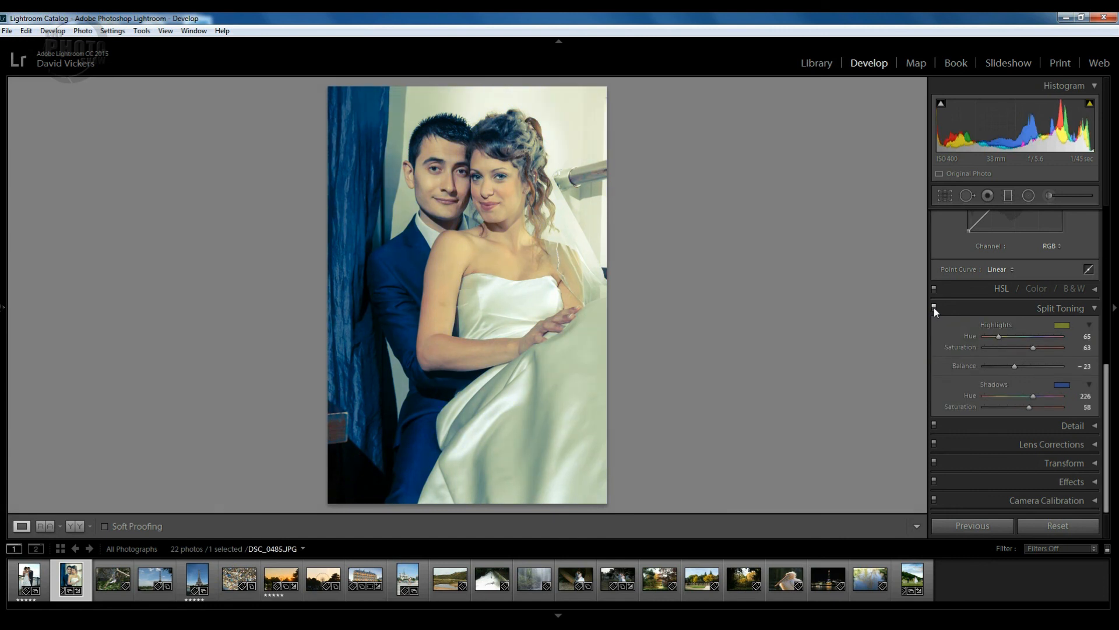